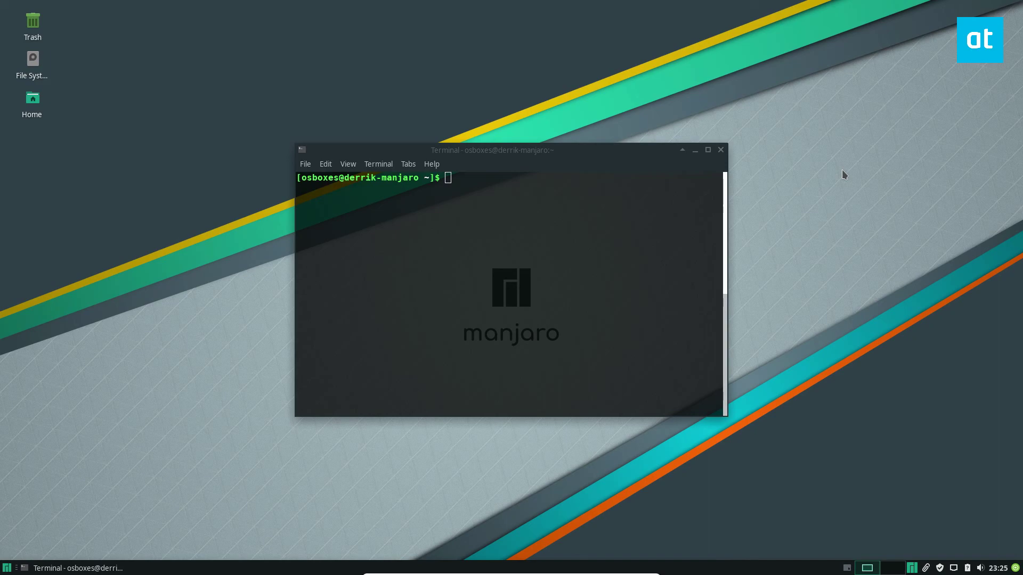
Move the empty terminal window up near the top of the desktop
left_click_drag(553, 154, 532, 72)
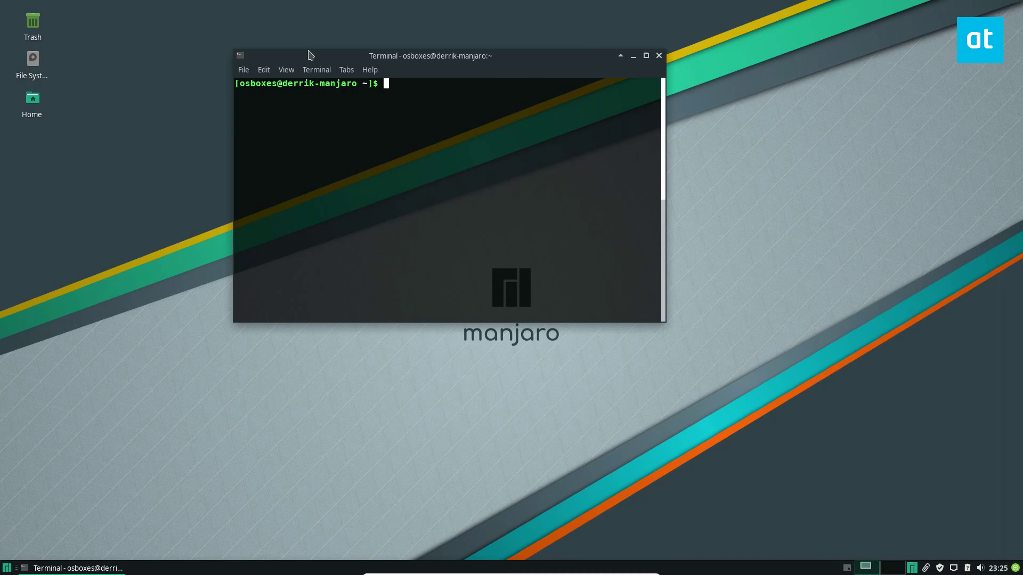
left_click_drag(305, 55, 356, 57)
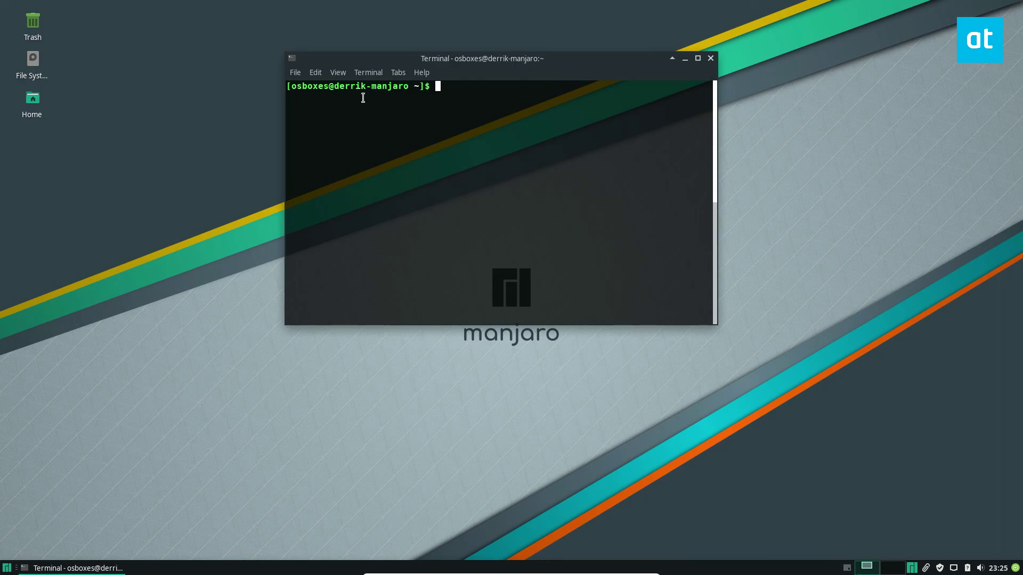
Downgrade Firefox to 65.0-1 with 'downgrader firefox', choosing option 11
type("downgrader firefox")
key("Return")
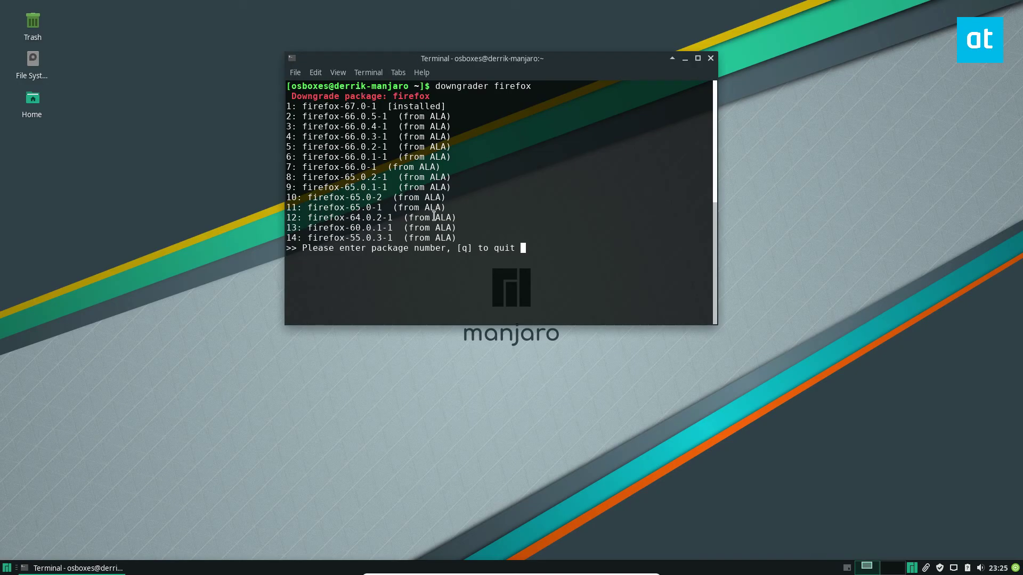
type("11")
key("Return")
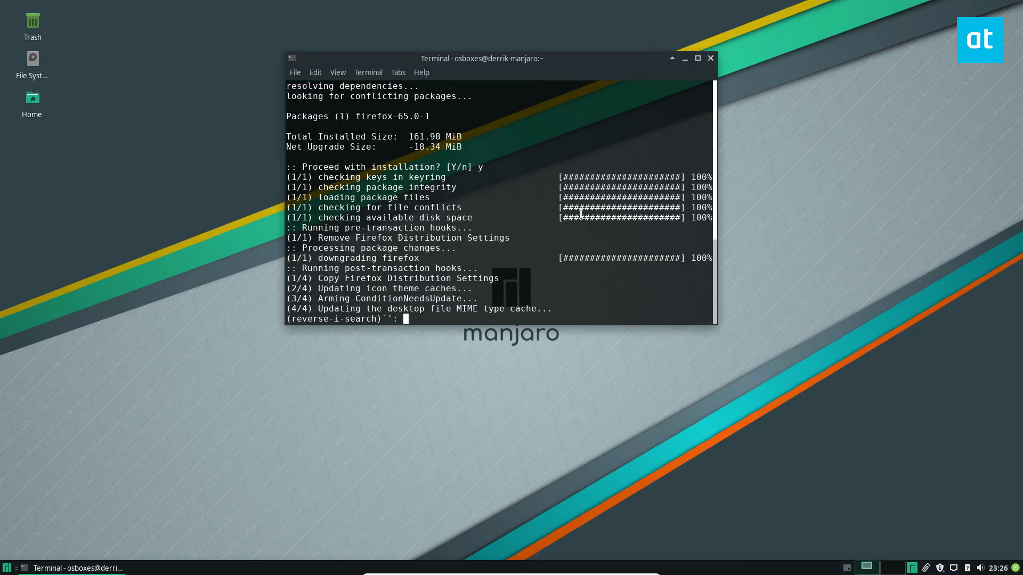
Cancel the reverse history search for a fresh prompt and shift the terminal window lower
key("ctrl+c")
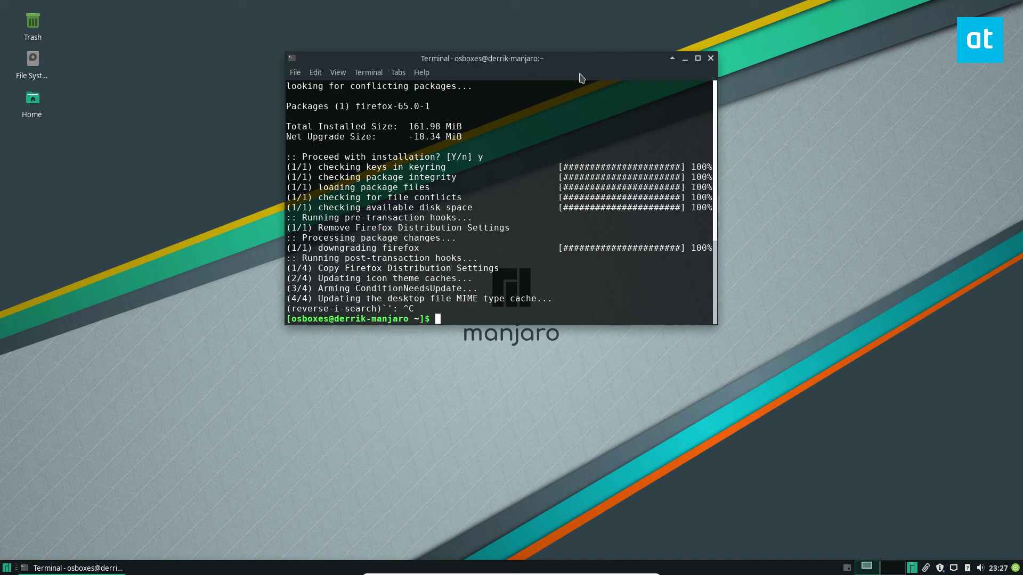
left_click_drag(586, 59, 488, 85)
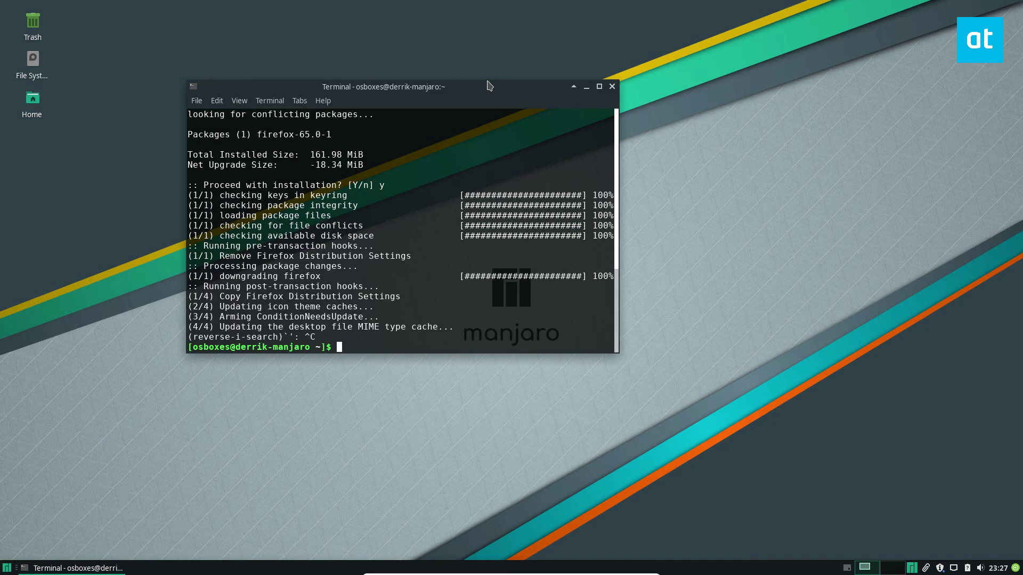
left_click_drag(488, 85, 495, 109)
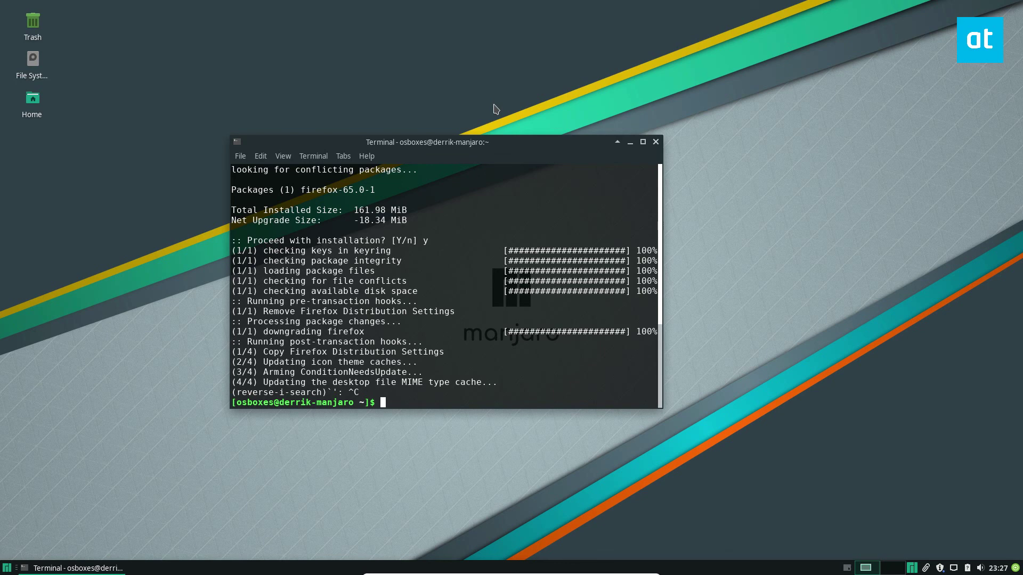
Open /etc/pacman.conf as root with sudo nano -w, maximize the terminal, and reach the IgnorePkg line
type("sudo nano -w /etc/pacman.conf")
key("Return")
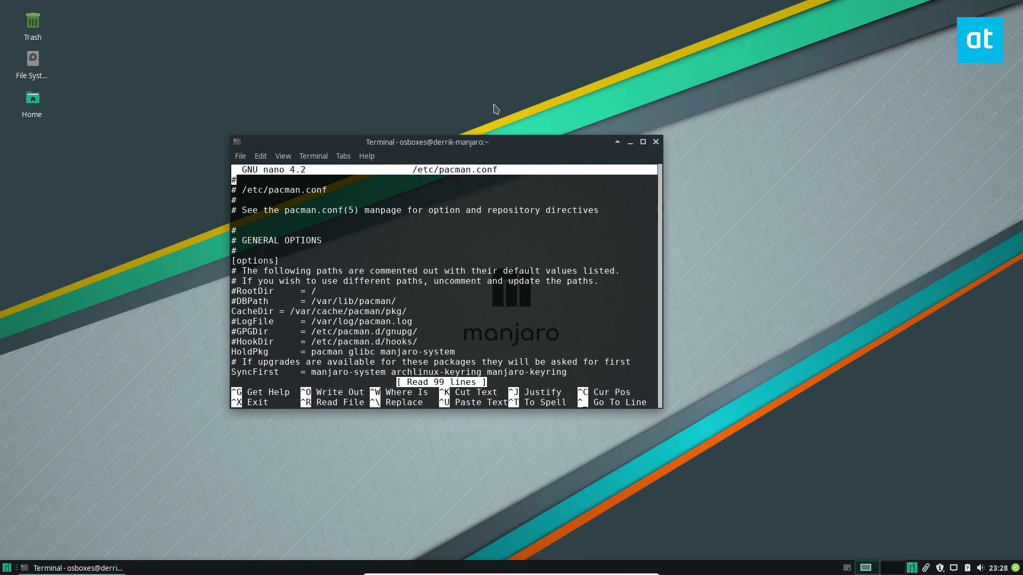
key("Down")
key("Down")
key("Down")
left_click(643, 142)
key("Down")
key("Down")
key("Down")
key("Down")
key("Down")
key("Down")
key("Down")
key("Down")
key("Down")
key("Down")
key("Down")
key("Down")
key("Down")
key("Down")
key("Down")
key("Down")
key("Down")
key("Down")
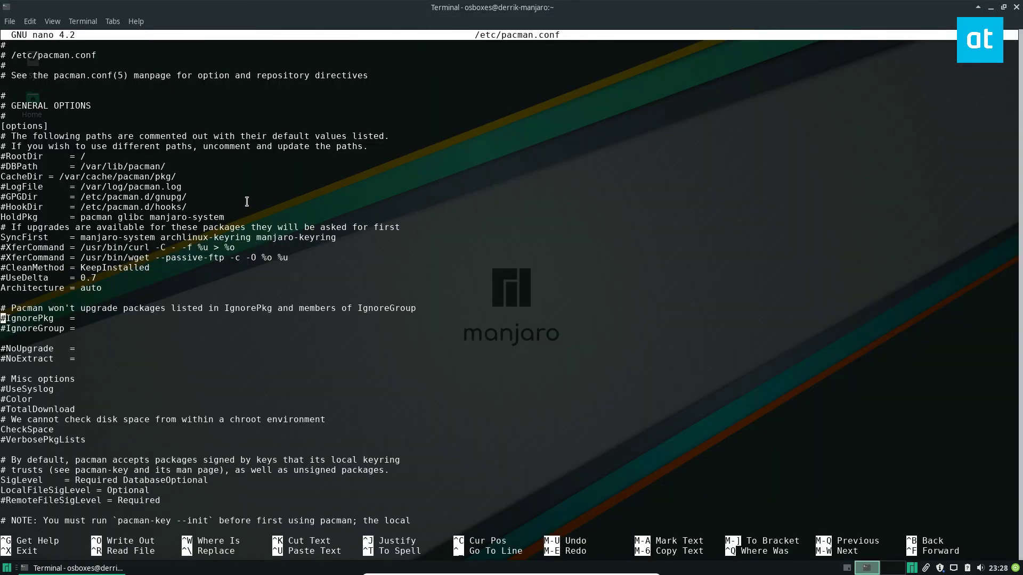
key("Down")
key("Down")
key("Down")
key("Down")
key("Down")
key("Down")
Uncomment the line as 'IgnorePkg = firefox', save the file, and exit nano
key("Down")
key("Down")
key("Down")
key("Down")
key("Down")
key("Down")
key("Up")
key("Up")
key("Up")
key("Up")
key("Up")
key("Up")
key("Delete")
key("Right")
key("Right")
key("Right")
key("Right")
key("Right")
key("Right")
key("Right")
key("Right")
key("Right")
key("Right")
key("Right")
key("Right")
key("Right")
key("Right")
key("Up")
key("Left")
key("Down")
type("firefox")
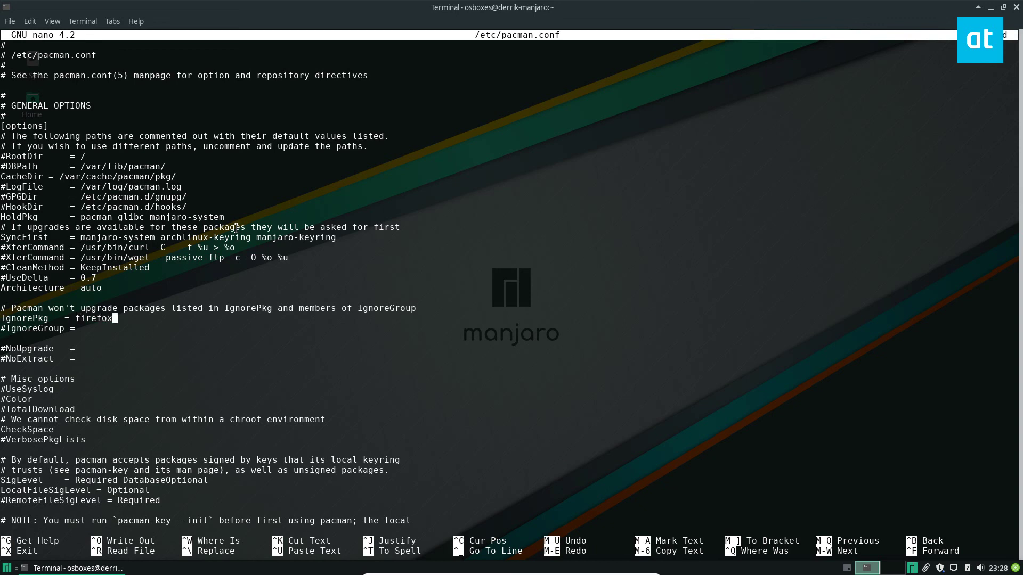
key("ctrl+o")
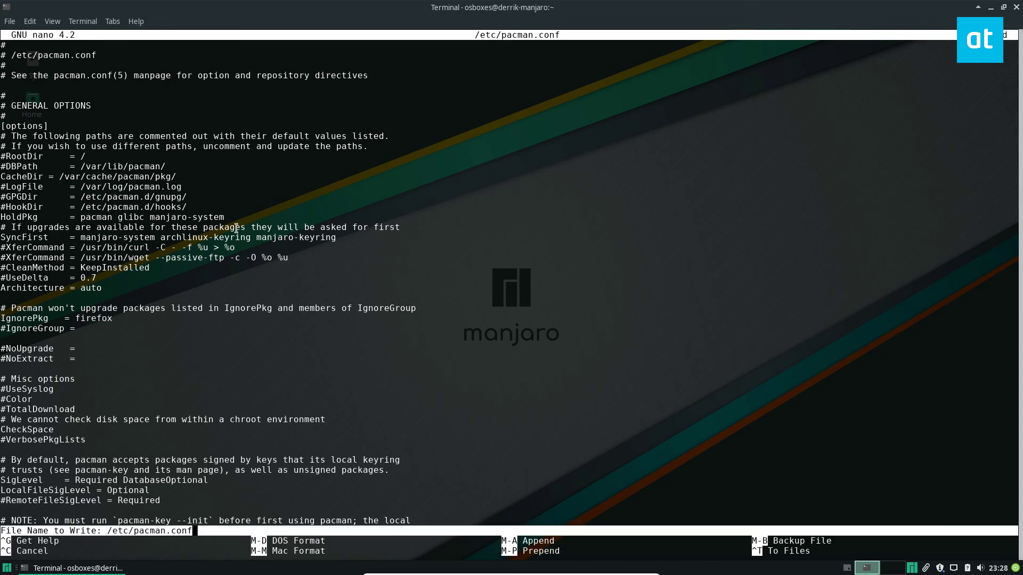
key("Return")
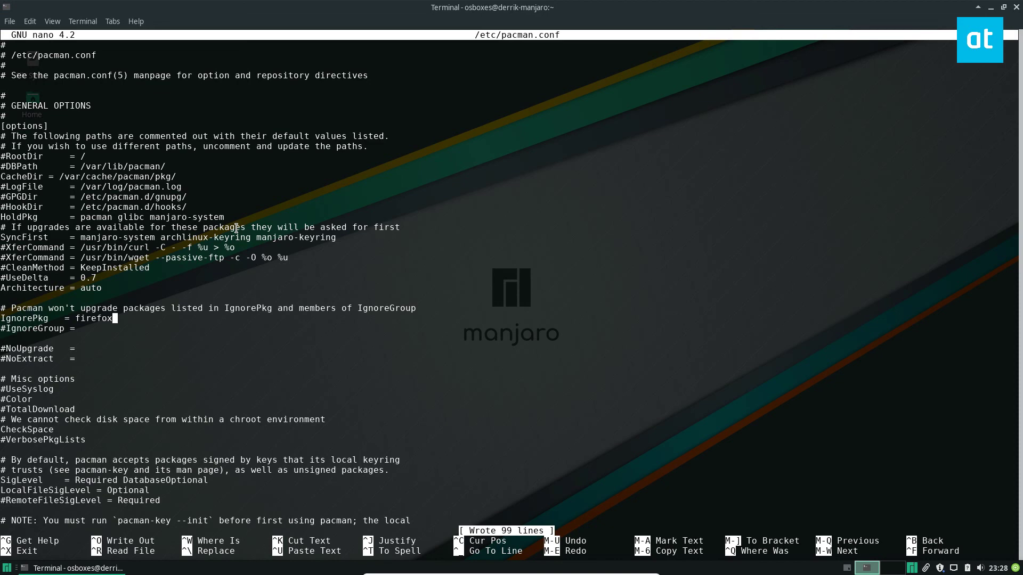
key("ctrl+x")
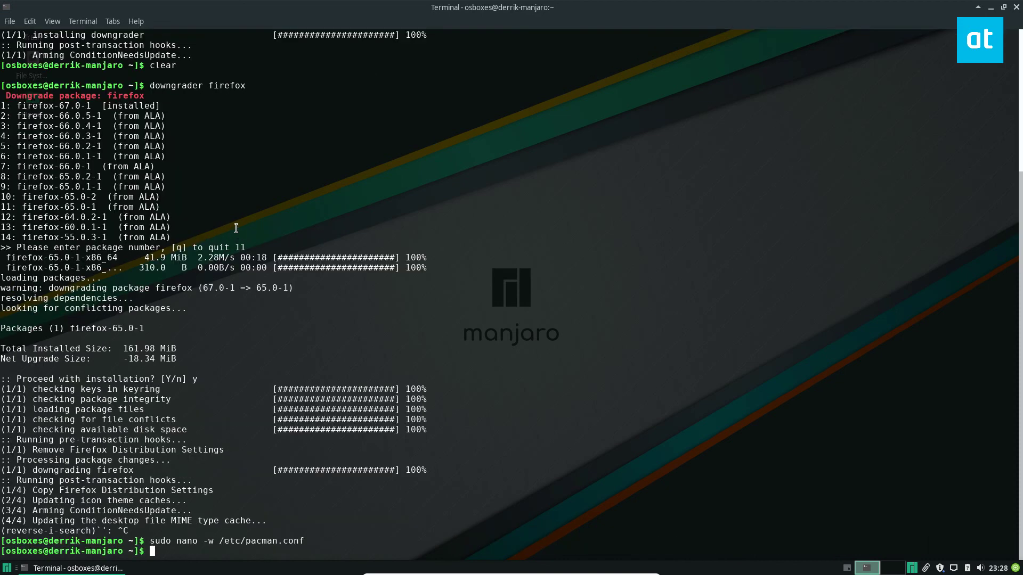
Run sudo pacman -Syyu and verify firefox 65.0-1 is ignored instead of upgraded to 67.0-1
type("sudo pacman -Syyu")
key("Return")
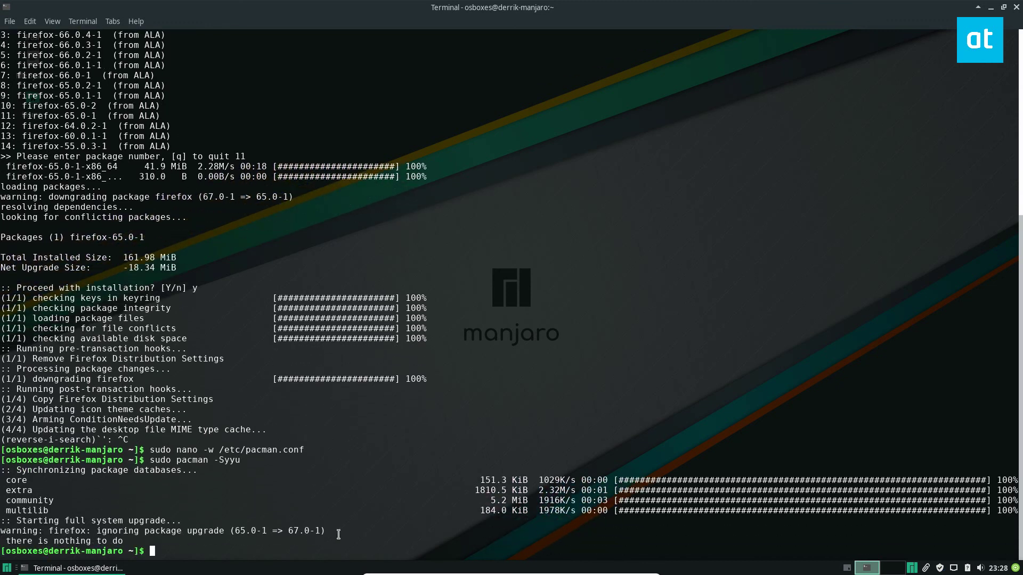
left_click_drag(338, 538, 3, 529)
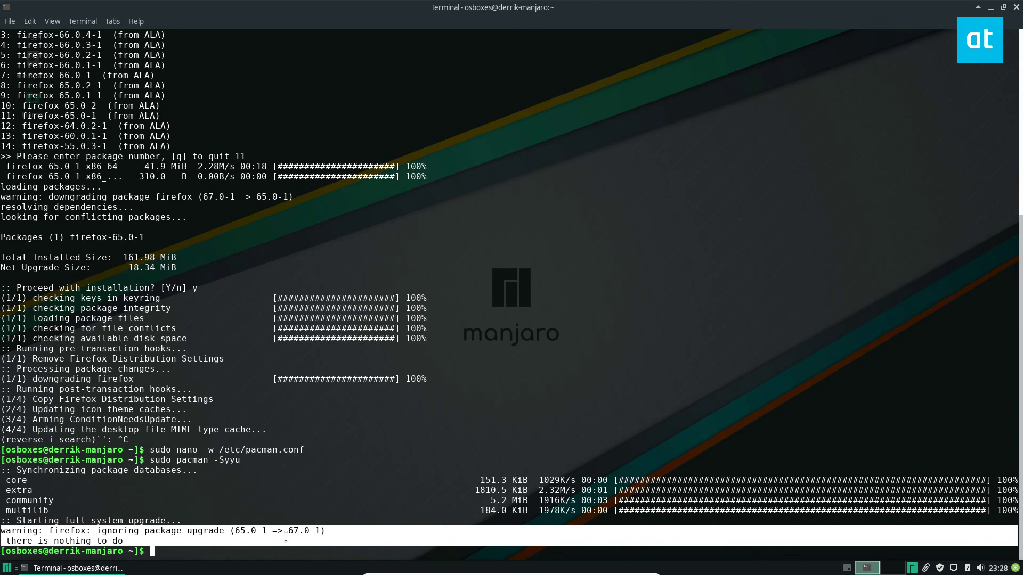
left_click_drag(336, 532, 239, 522)
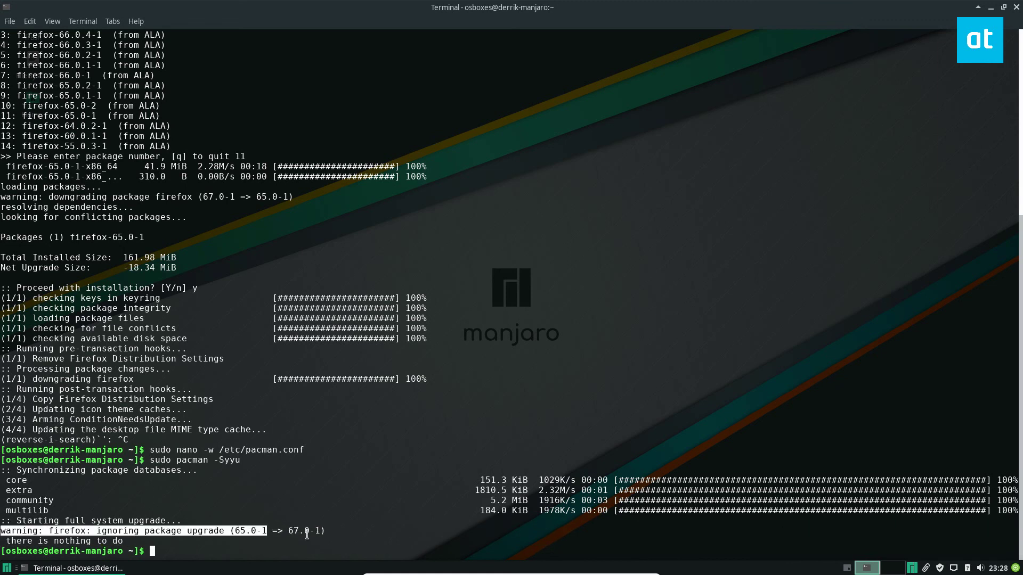
left_click(261, 530)
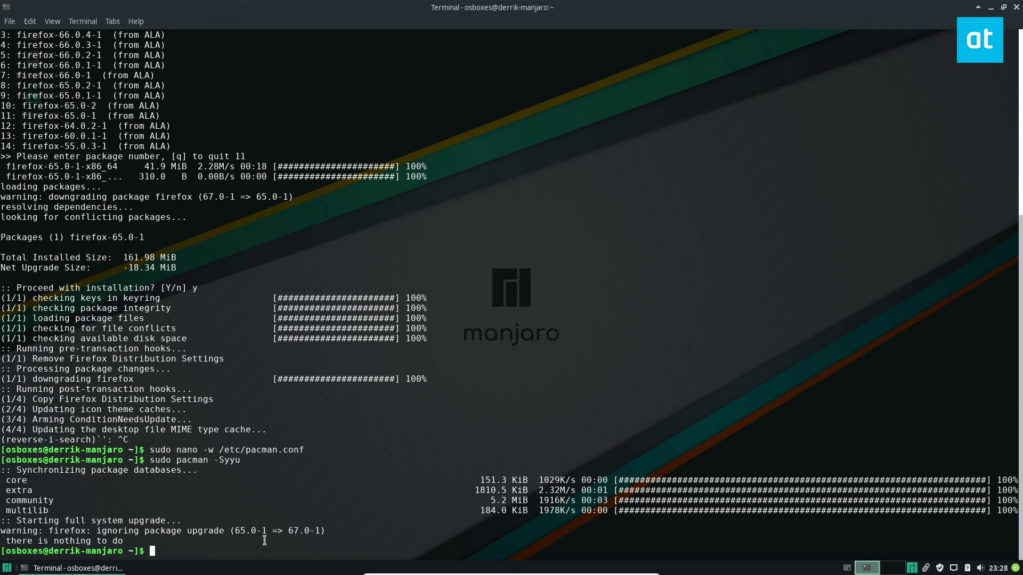
scroll(309, 201, "up", 7)
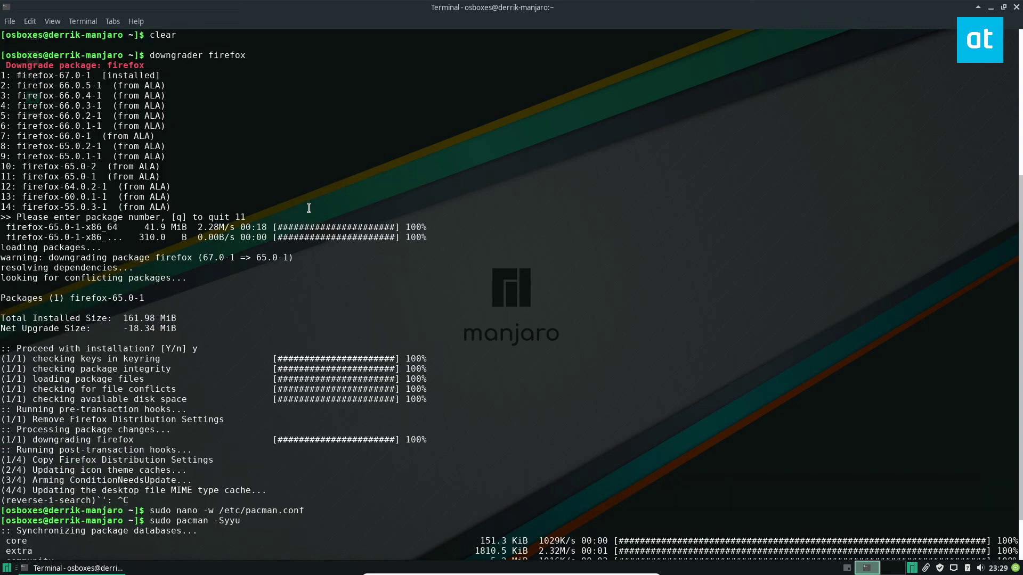
scroll(238, 201, "down", 2)
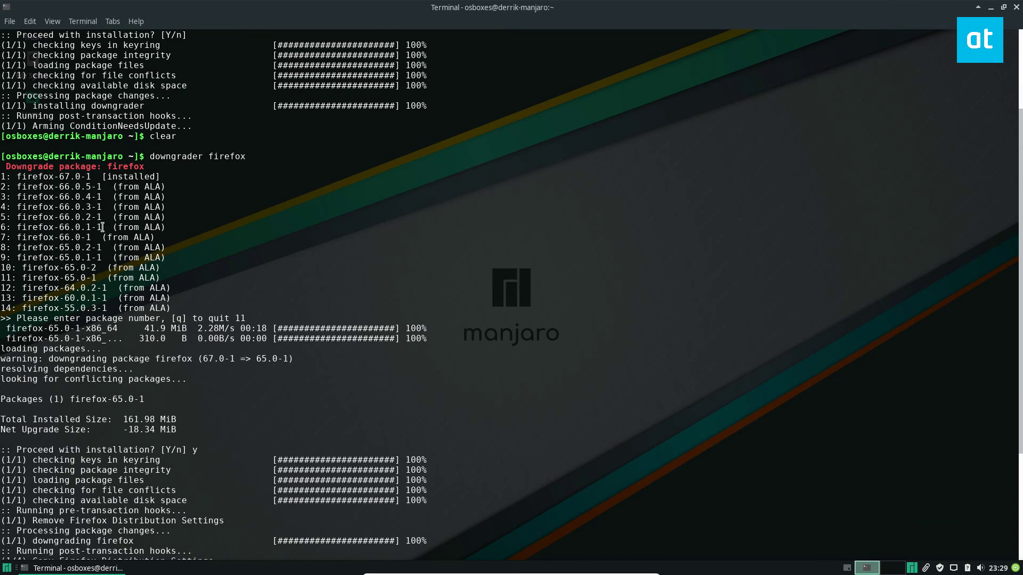
scroll(195, 246, "down", 2)
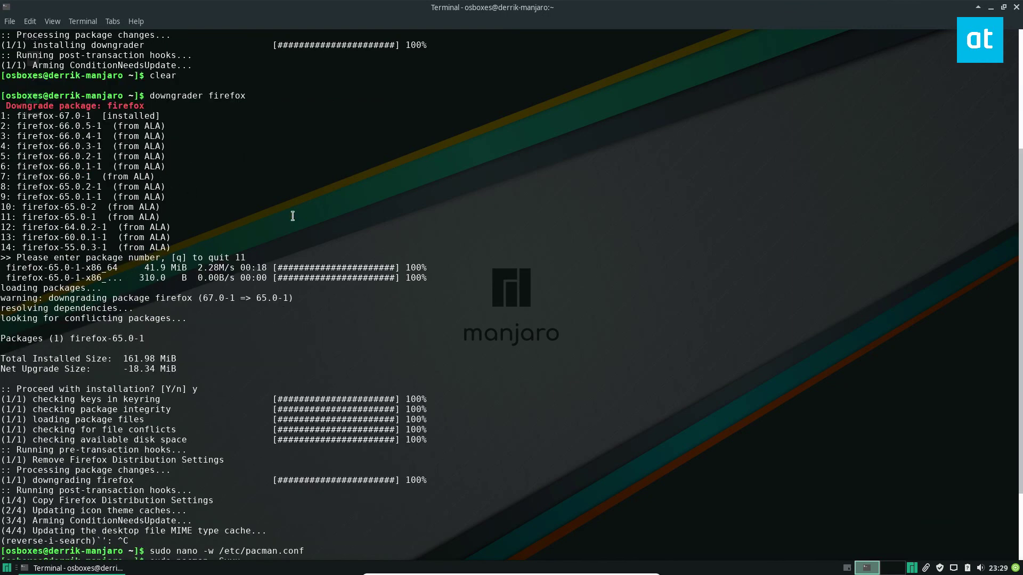
scroll(306, 511, "down", 3)
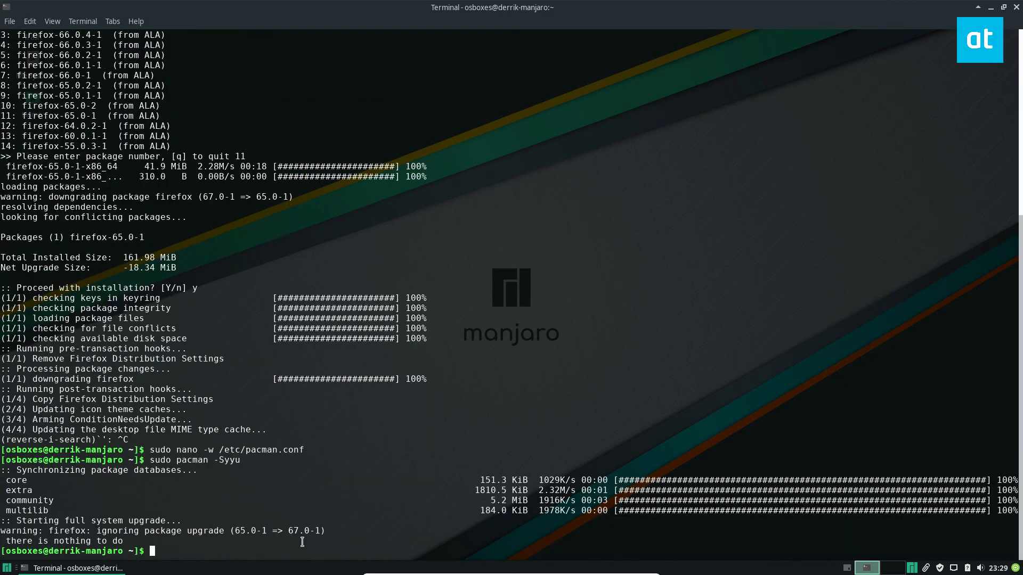
Reopen /etc/pacman.conf with sudo nano -w and delete firefox from the IgnorePkg entry
key("Up")
key("Up")
key("Return")
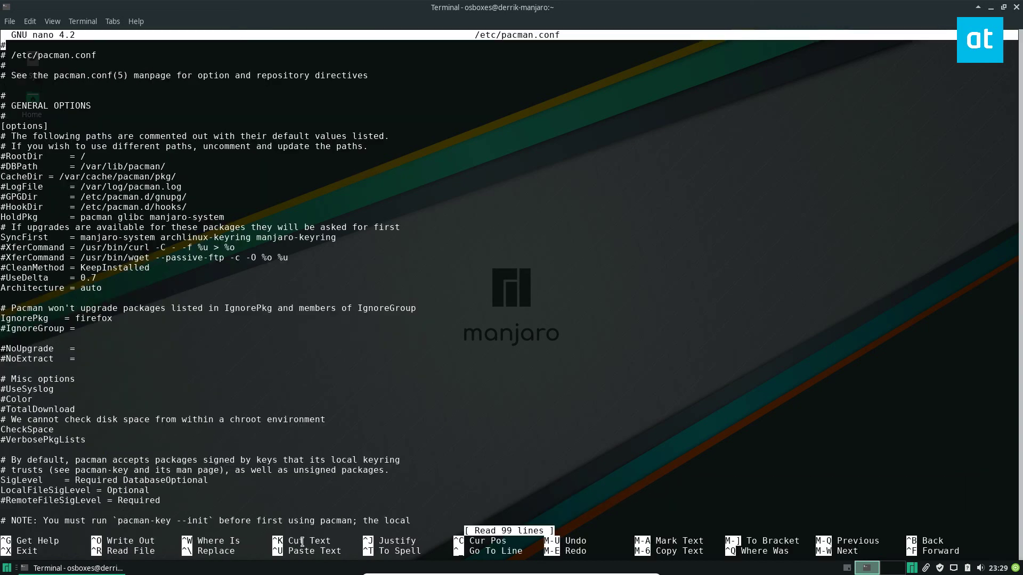
key("Down")
key("Down")
key("Down")
key("Down")
key("Down")
key("Down")
key("Down")
key("Down")
key("Down")
key("Down")
key("Down")
key("Down")
key("Down")
key("Down")
key("Down")
key("Down")
key("Down")
key("Down")
key("Down")
key("Down")
key("Down")
key("Down")
key("Down")
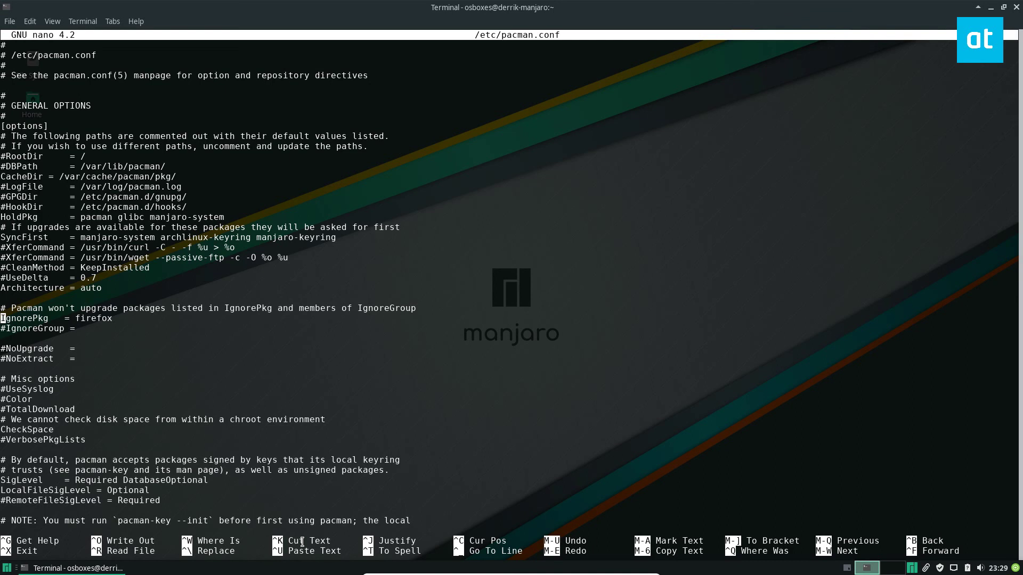
type("#")
key("Right")
key("Right")
key("Right")
key("Right")
key("Right")
key("Right")
key("Right")
key("Right")
key("Right")
key("Right")
key("Right")
key("Right")
key("Right")
key("Right")
key("Right")
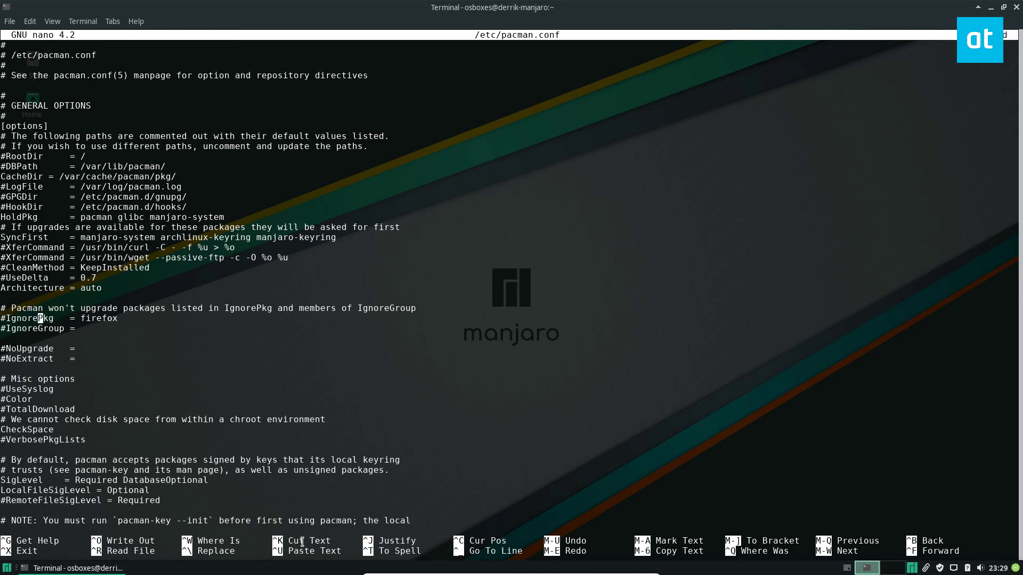
key("Left")
key("Left")
key("Left")
key("Left")
key("Left")
key("Left")
key("Left")
key("Left")
key("Left")
key("Left")
key("Left")
key("Left")
key("Left")
key("Left")
key("Left")
key("BackSpace")
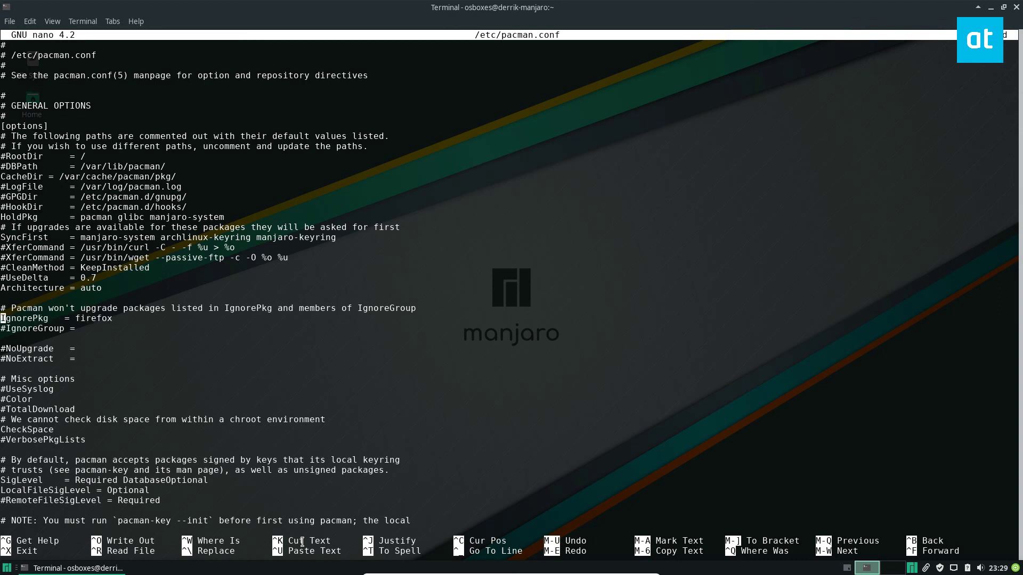
key("End")
key("BackSpace")
key("BackSpace")
key("BackSpace")
key("BackSpace")
key("BackSpace")
key("BackSpace")
key("BackSpace")
key("BackSpace")
Save the changes to /etc/pacman.conf, exit nano, and recall sudo pacman -Syyu
key("ctrl+x")
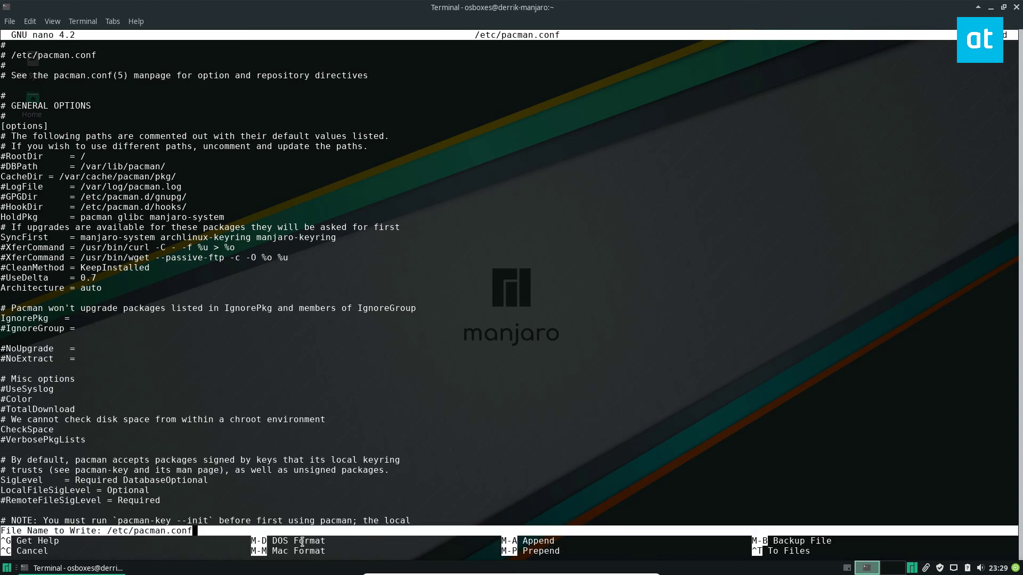
key("y")
key("Return")
key("Up")
key("Up")
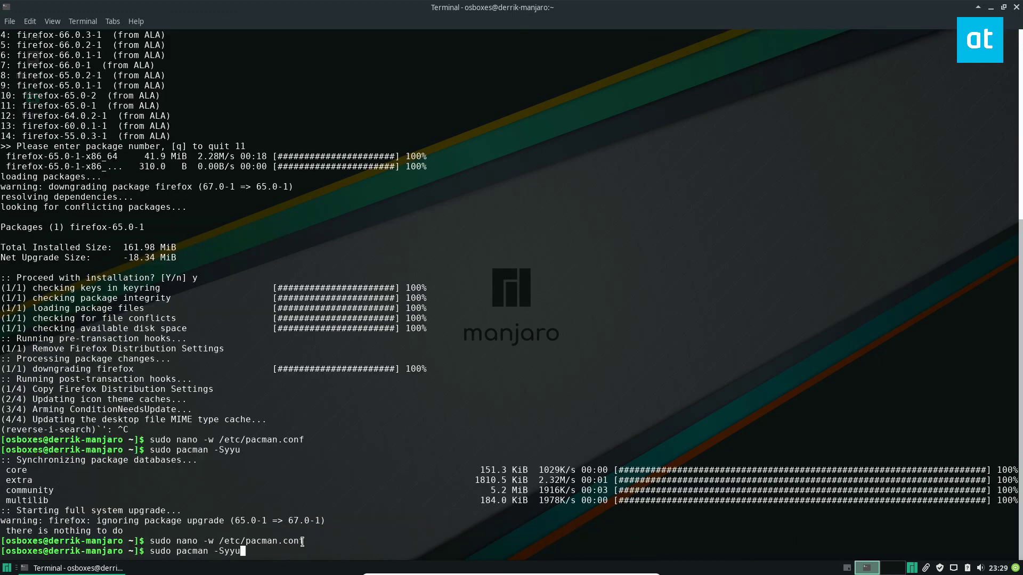
Run the full system upgrade and answer y to install firefox-67.0-1
key("Return")
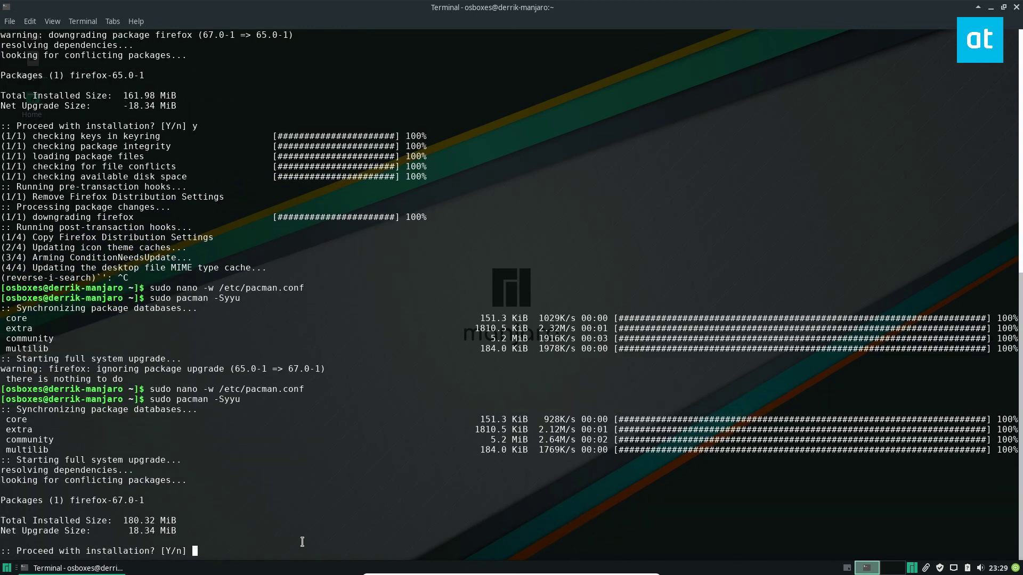
type("y")
key("Return")
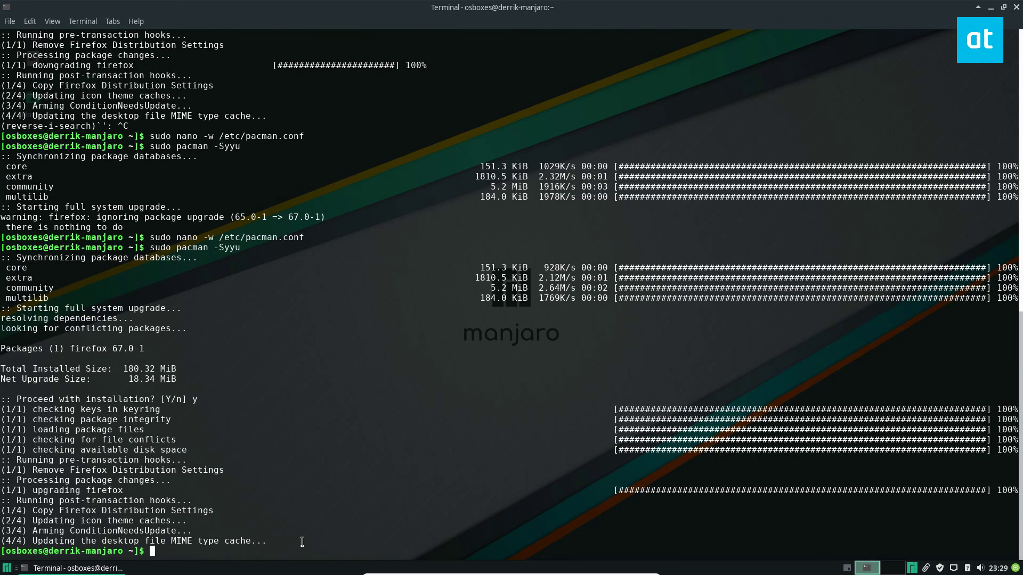
Restore the terminal from full screen and reposition the smaller window on the desktop
left_click(1003, 8)
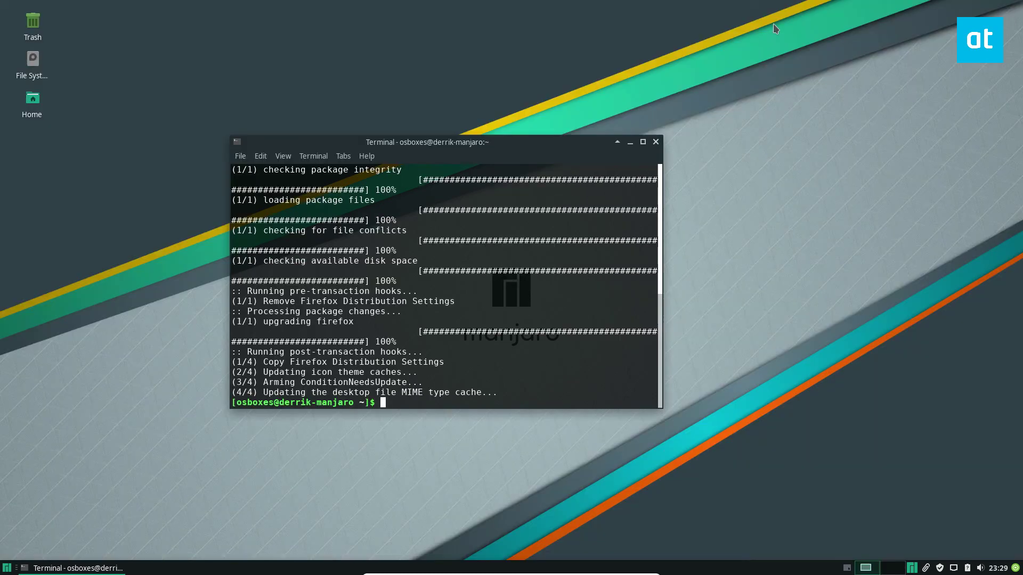
left_click_drag(397, 143, 426, 124)
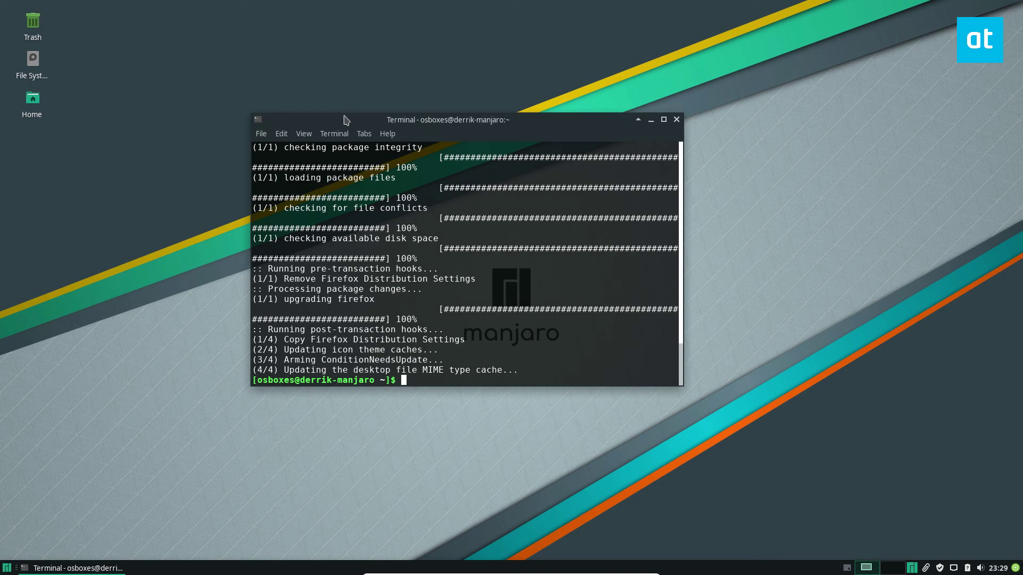
left_click_drag(345, 119, 330, 108)
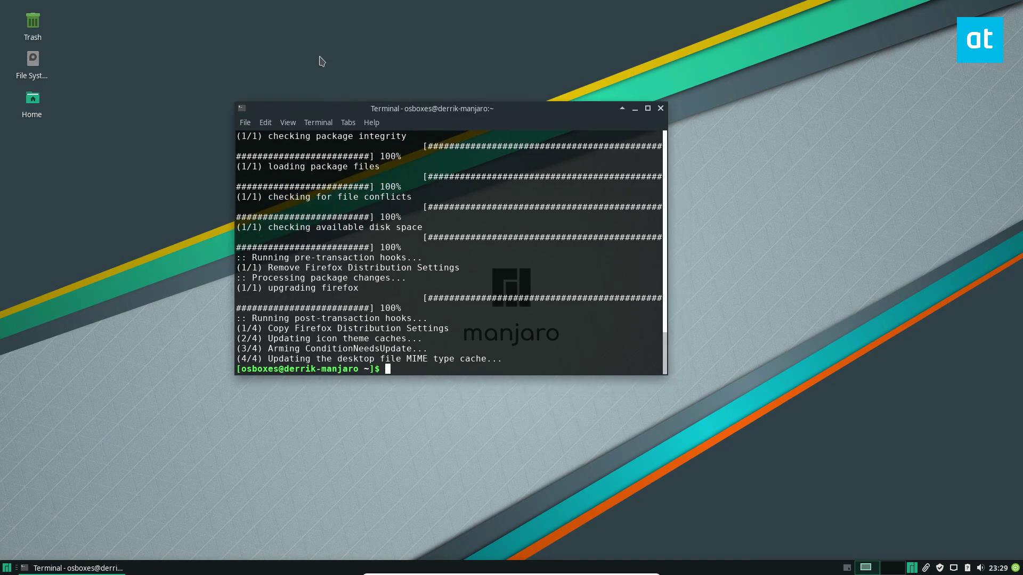